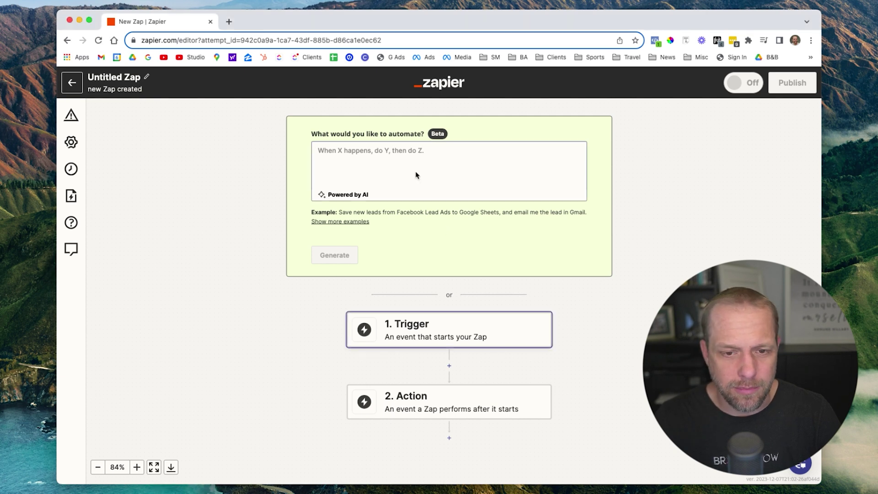
Step: Choose Unbounce as the trigger app with the New Form Submission event
{"action": "scroll", "coordinate": [484, 242], "scroll_direction": "down", "scroll_amount": 3}
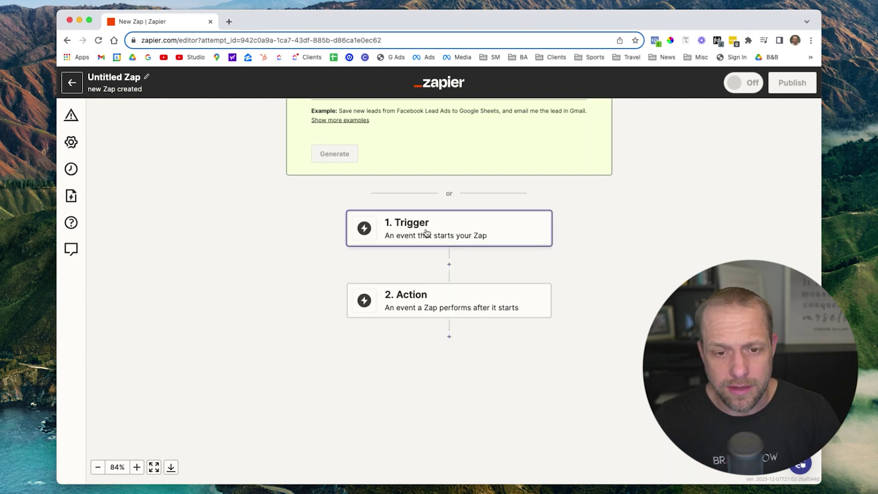
{"action": "scroll", "coordinate": [503, 236], "scroll_direction": "up", "scroll_amount": 10}
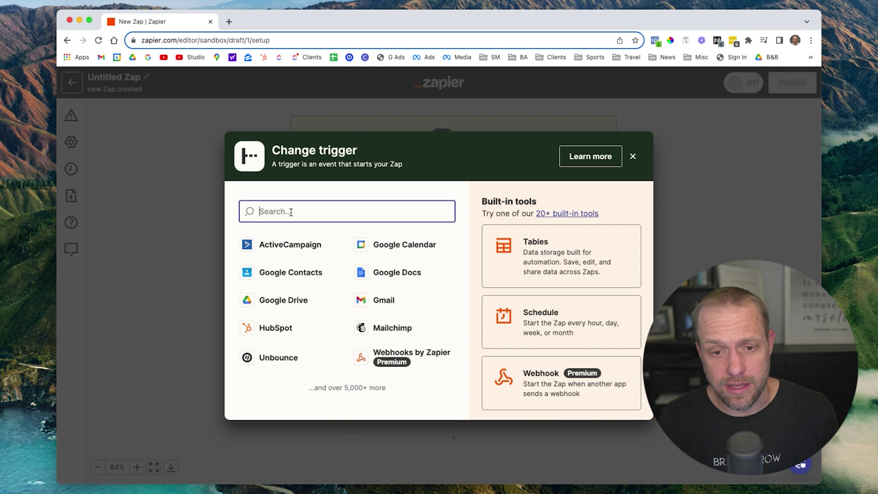
{"action": "left_click", "coordinate": [276, 357]}
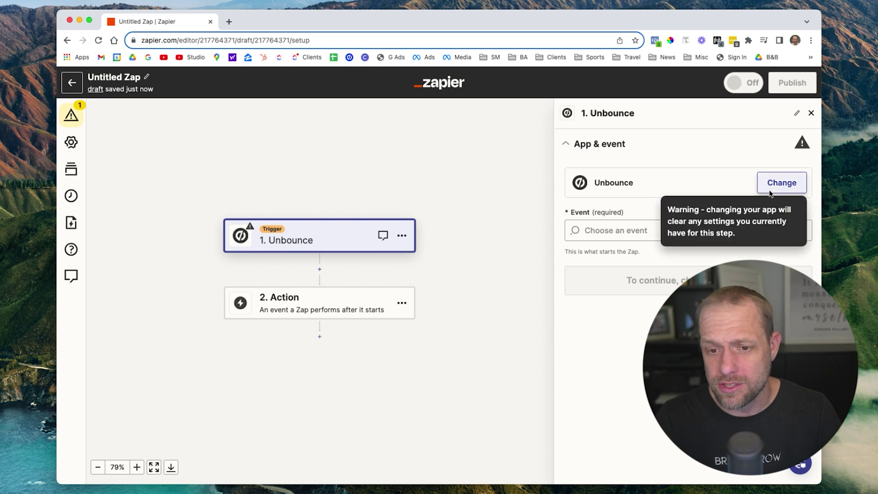
{"action": "left_click", "coordinate": [633, 232]}
{"action": "left_click", "coordinate": [628, 268]}
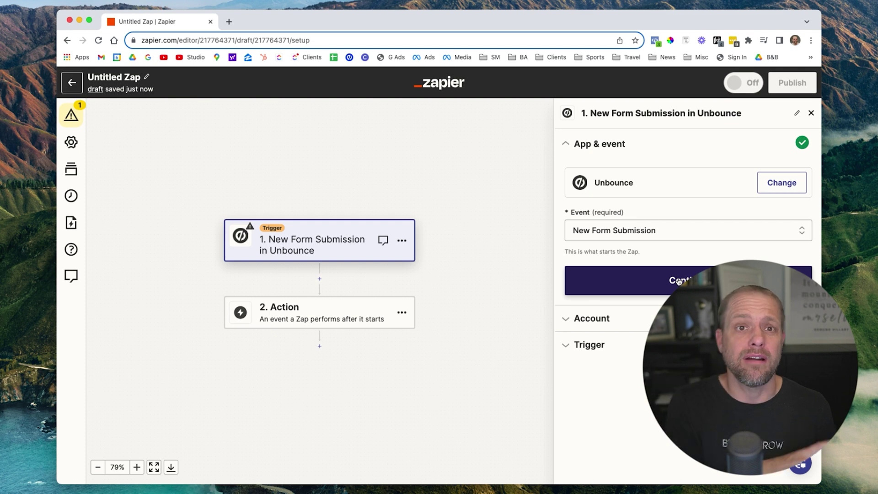
Step: Confirm the Unbounce account, then pick the client and the BA - Profitable Offer Blueprint page
{"action": "left_click", "coordinate": [679, 280]}
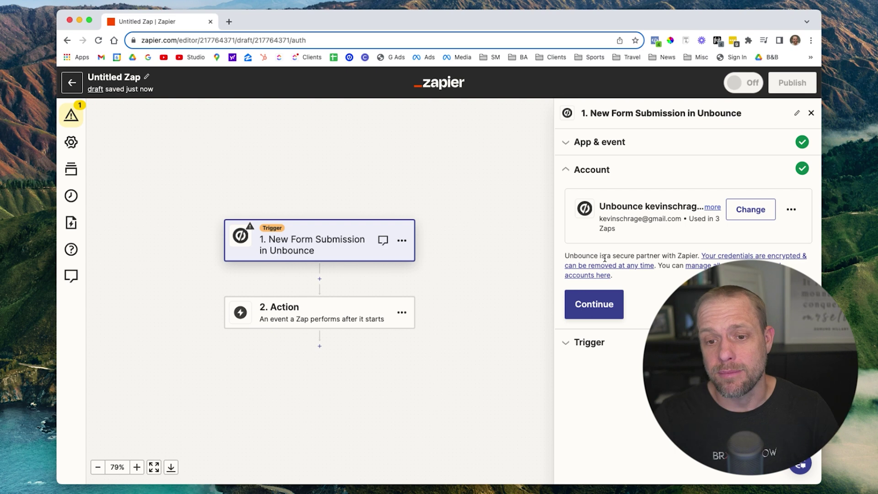
{"action": "left_click", "coordinate": [604, 308]}
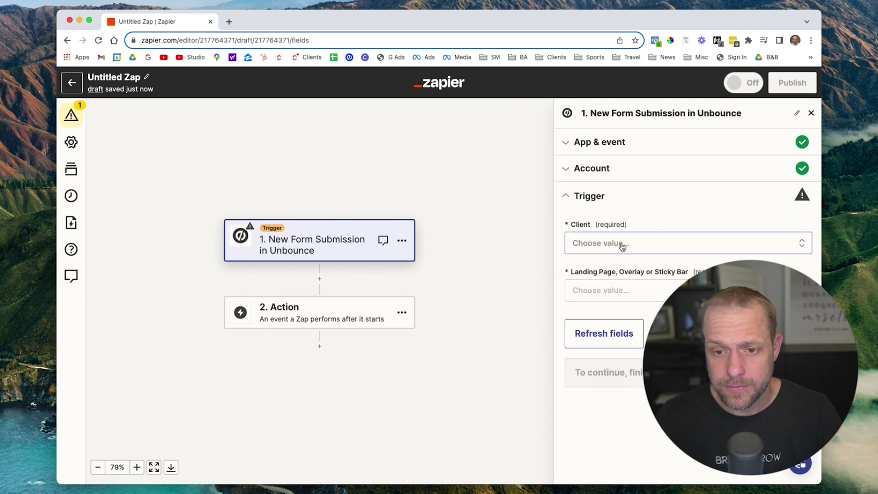
{"action": "left_click", "coordinate": [622, 246]}
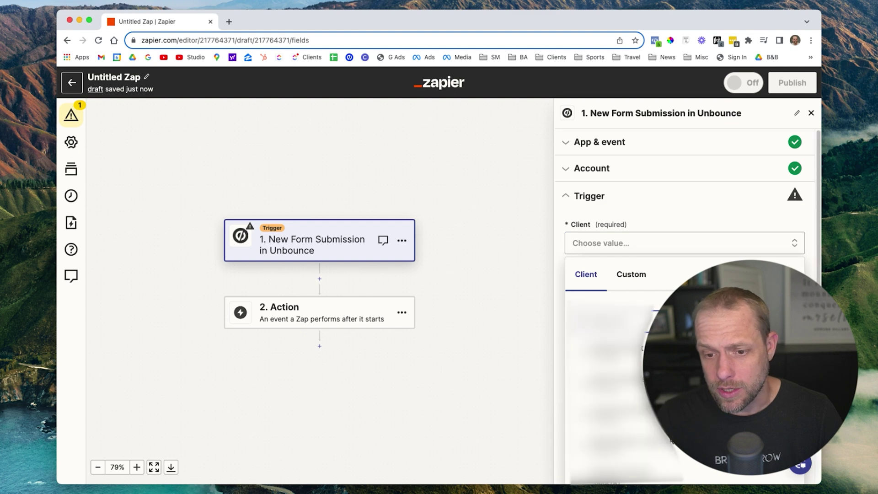
{"action": "left_click", "coordinate": [608, 384]}
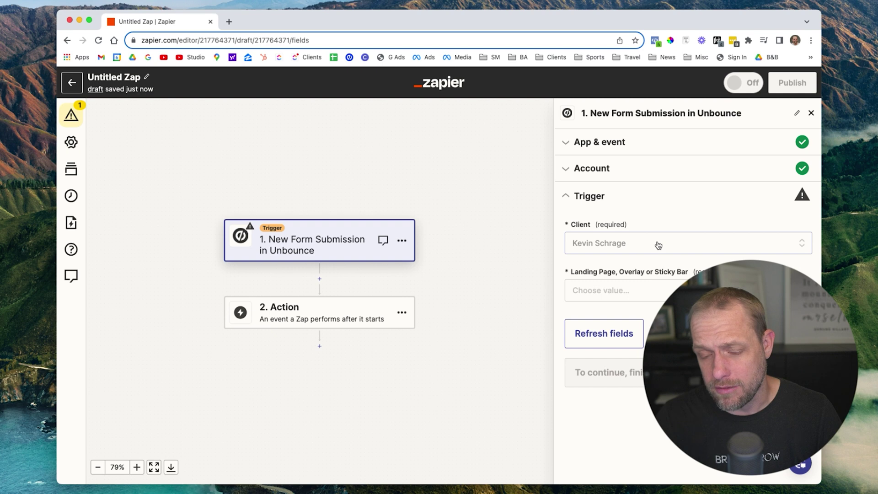
{"action": "left_click", "coordinate": [636, 294]}
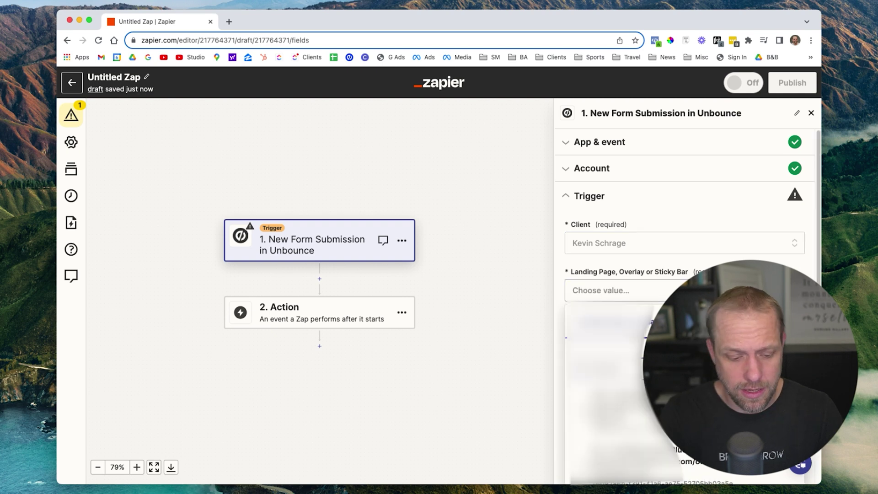
{"action": "left_click", "coordinate": [577, 324]}
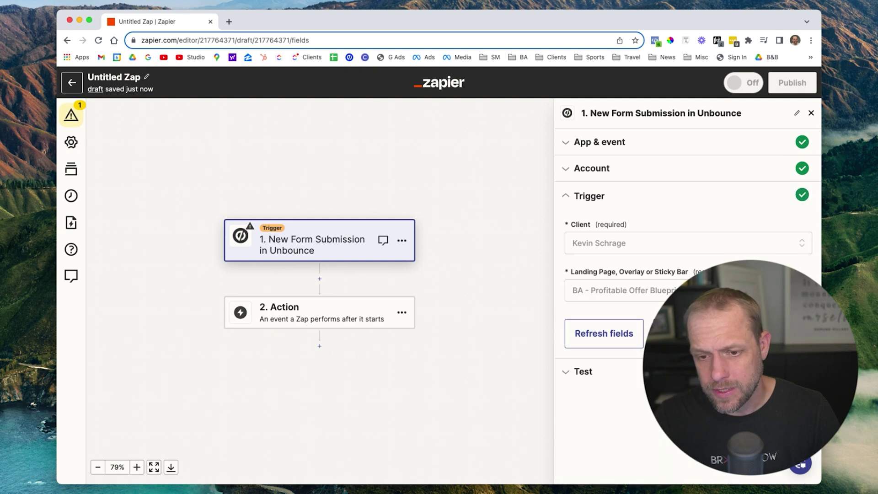
Step: Test the trigger and continue with sample form submission A
{"action": "left_click", "coordinate": [676, 333]}
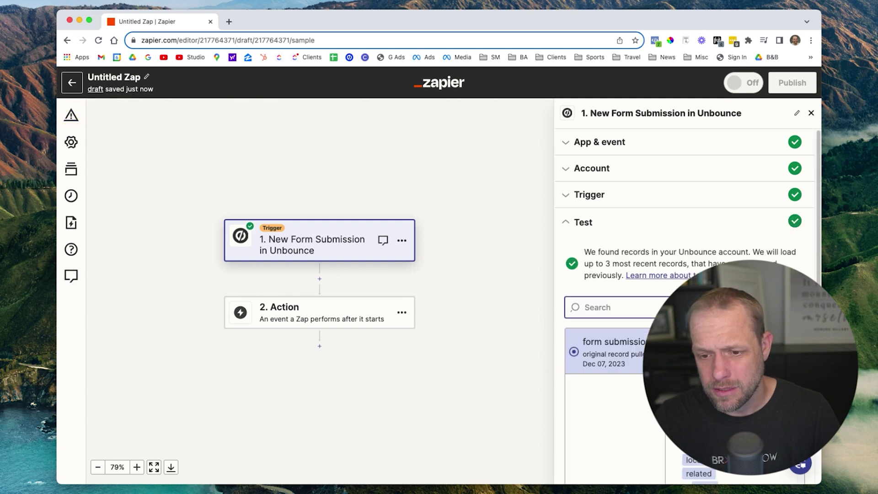
{"action": "scroll", "coordinate": [640, 357], "scroll_direction": "down", "scroll_amount": 2}
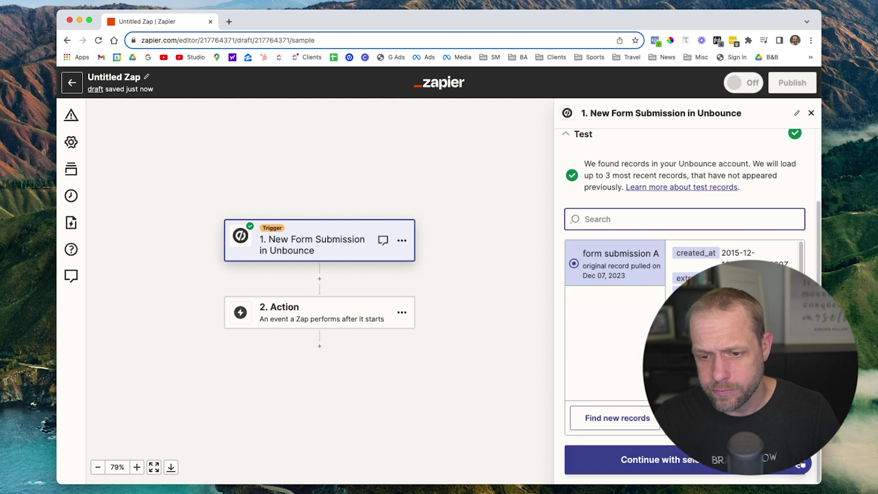
{"action": "scroll", "coordinate": [731, 320], "scroll_direction": "down", "scroll_amount": 2}
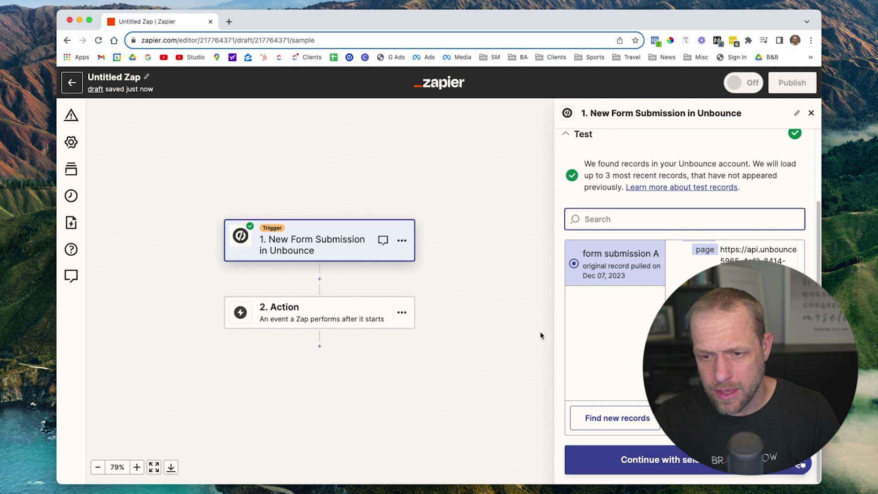
{"action": "left_click", "coordinate": [655, 445]}
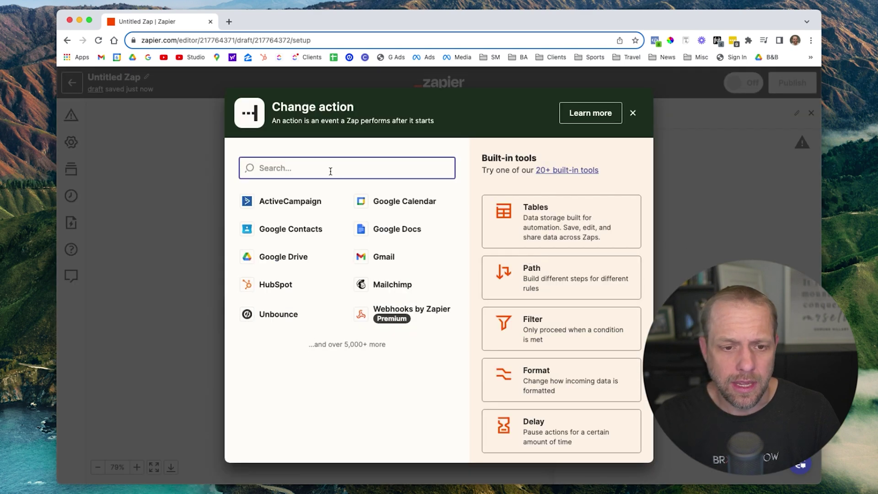
Step: Search 'facebook' and set the action to Facebook Conversions' Send Lead Event
{"action": "type", "text": "facebook"}
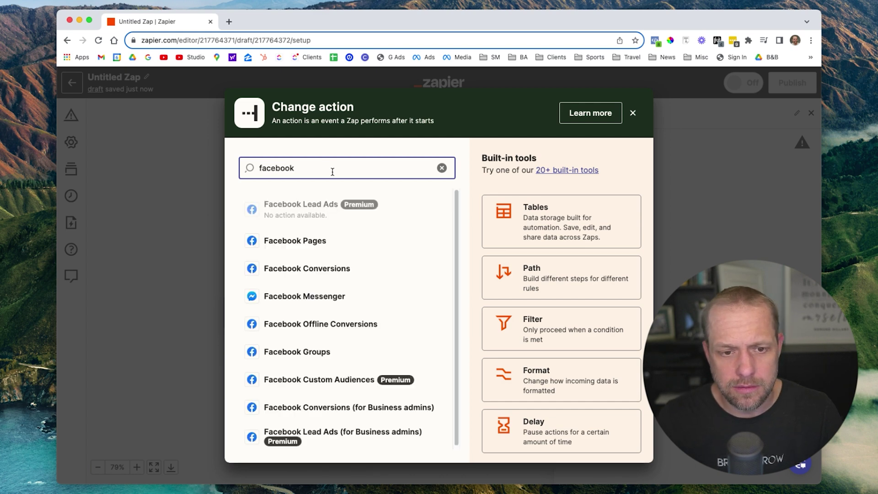
{"action": "left_click", "coordinate": [336, 270]}
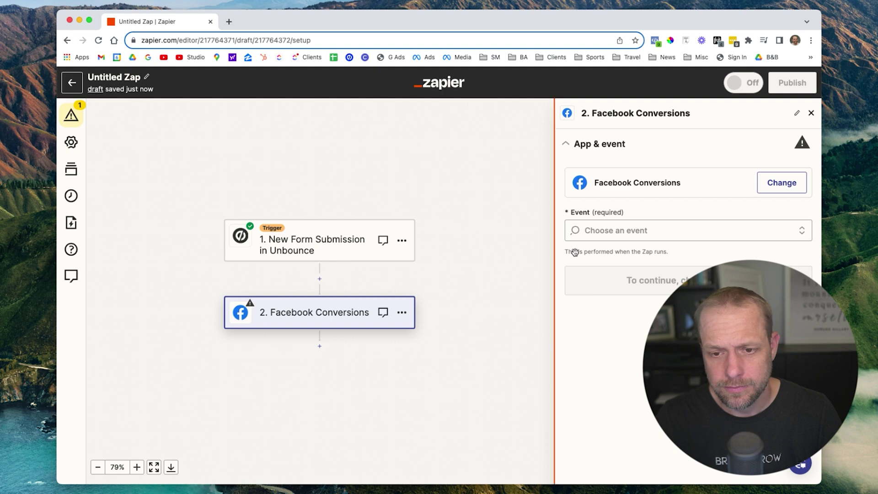
{"action": "left_click", "coordinate": [659, 235]}
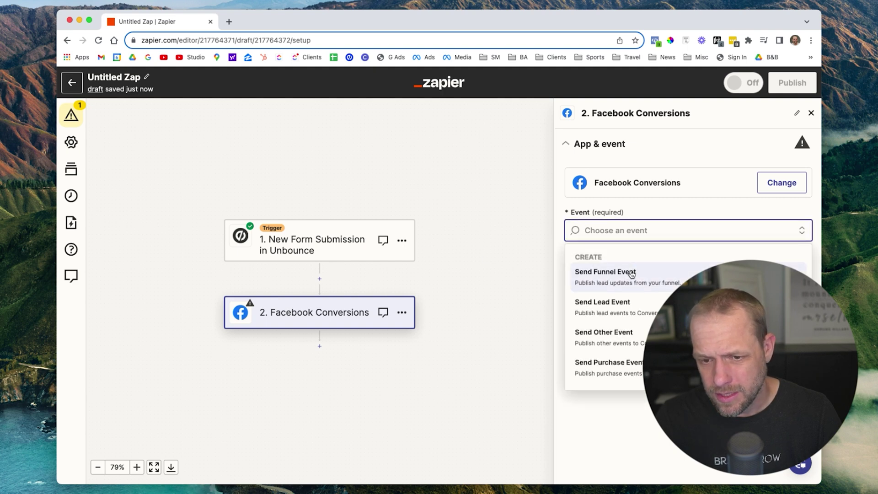
{"action": "left_click", "coordinate": [611, 307]}
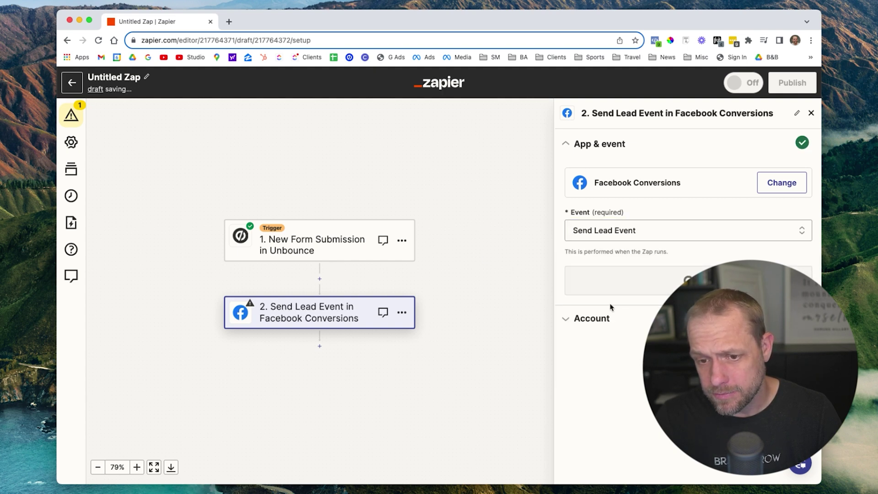
{"action": "left_click", "coordinate": [626, 275]}
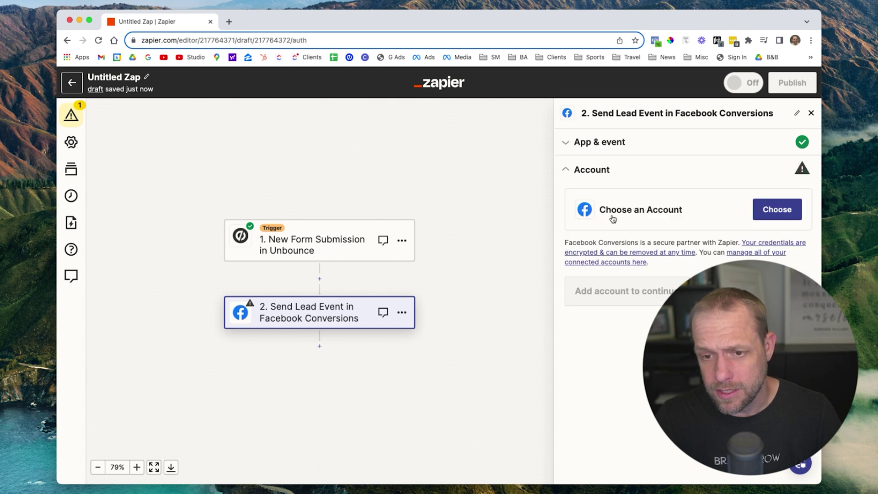
Step: Connect the second Facebook Conversions account to the action
{"action": "left_click", "coordinate": [772, 208]}
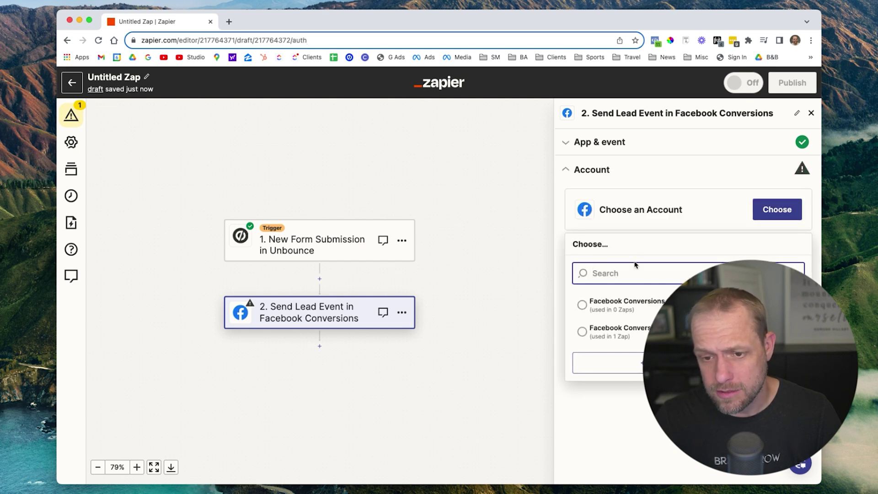
{"action": "left_click", "coordinate": [616, 329]}
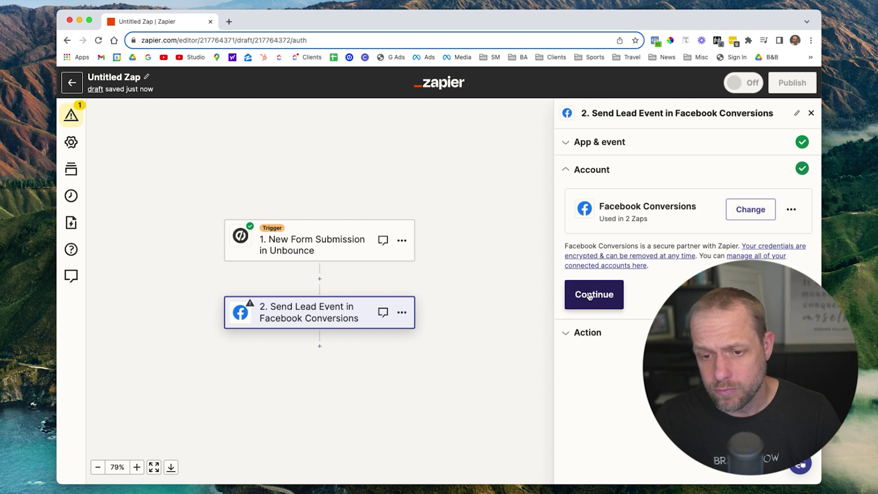
{"action": "left_click", "coordinate": [621, 296]}
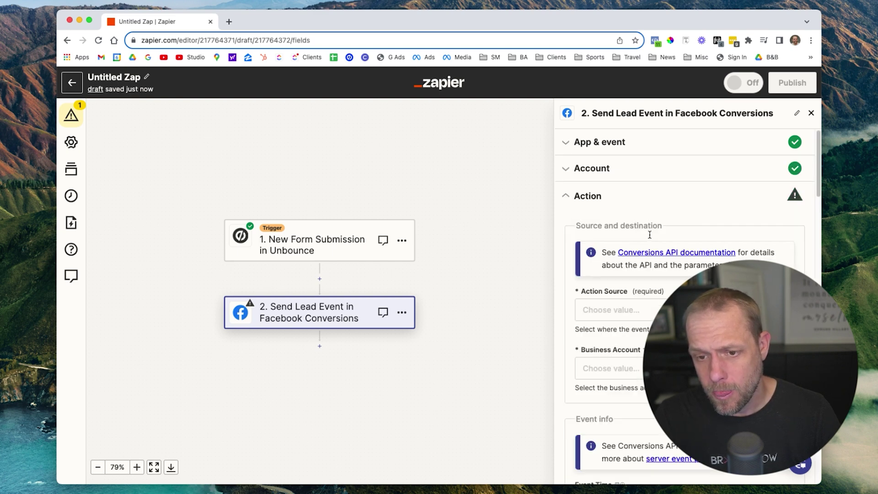
{"action": "left_click", "coordinate": [631, 312]}
Step: Set the lead event's Action Source to Website
{"action": "left_click", "coordinate": [631, 312]}
{"action": "left_click", "coordinate": [623, 315]}
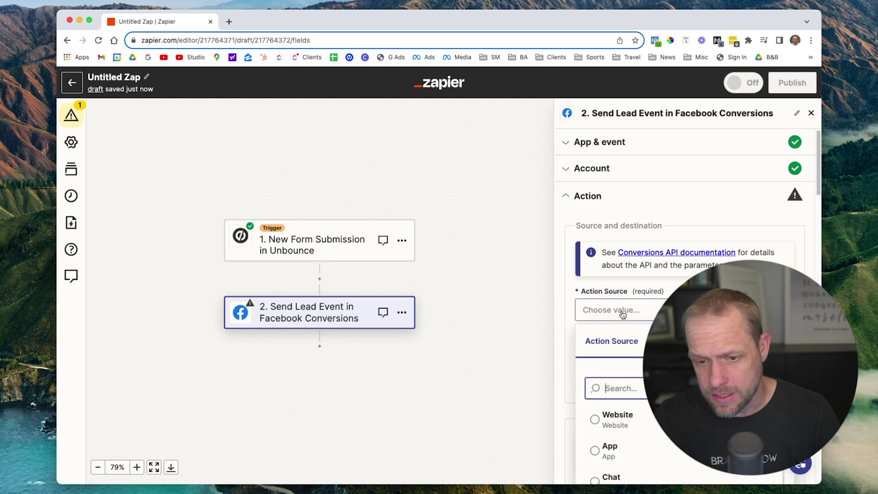
{"action": "type", "text": "web"}
{"action": "left_click", "coordinate": [618, 414]}
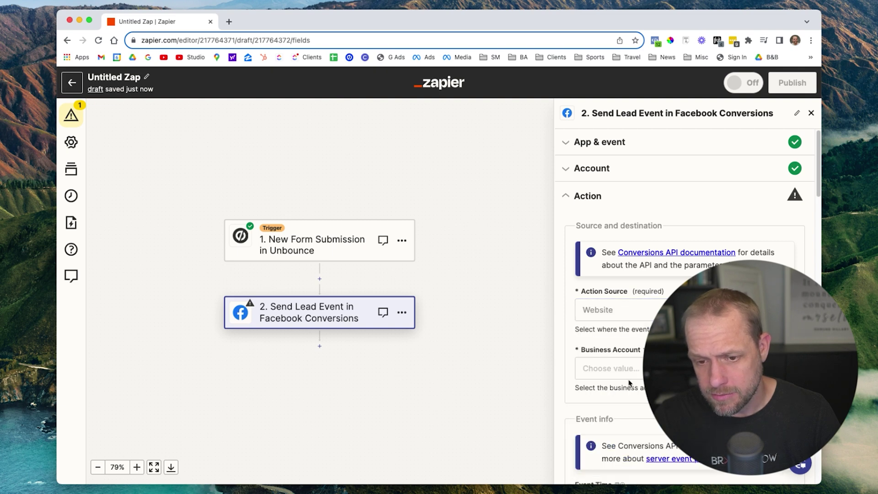
{"action": "scroll", "coordinate": [613, 313], "scroll_direction": "down", "scroll_amount": 3}
{"action": "left_click", "coordinate": [624, 288]}
{"action": "type", "text": "b"}
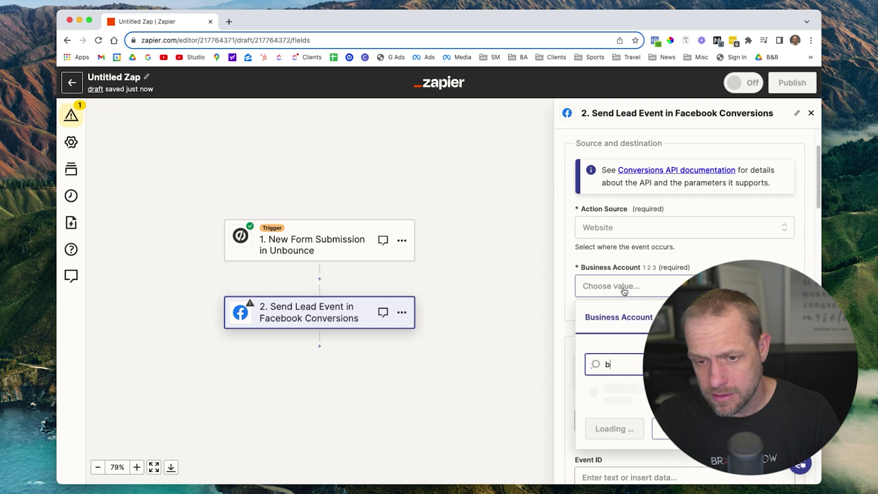
{"action": "type", "text": "randa"}
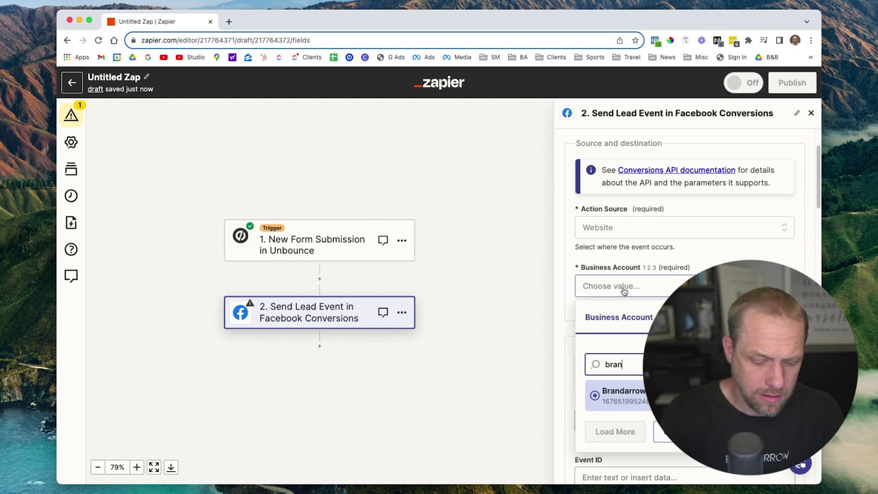
{"action": "left_click", "coordinate": [617, 400]}
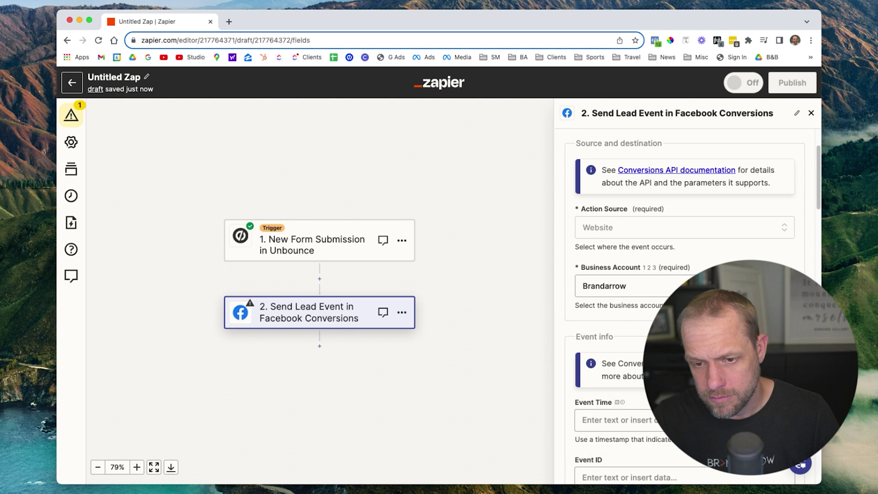
{"action": "left_click", "coordinate": [611, 343]}
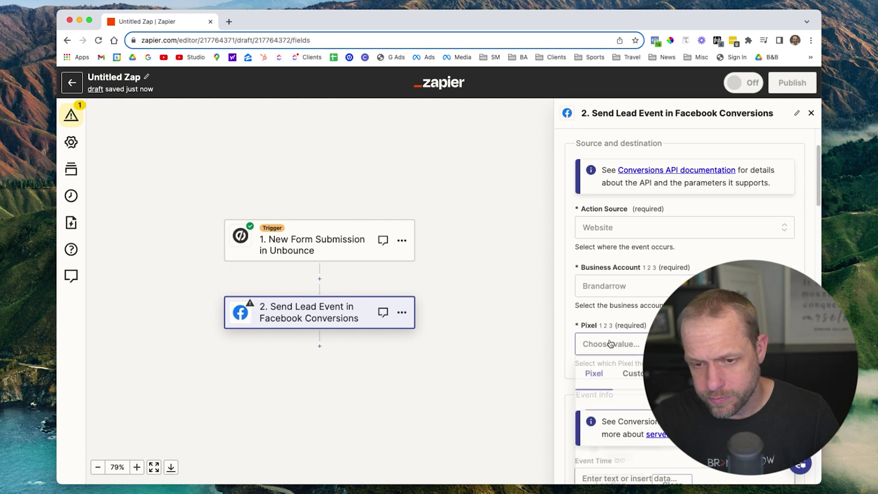
{"action": "type", "text": "brand"}
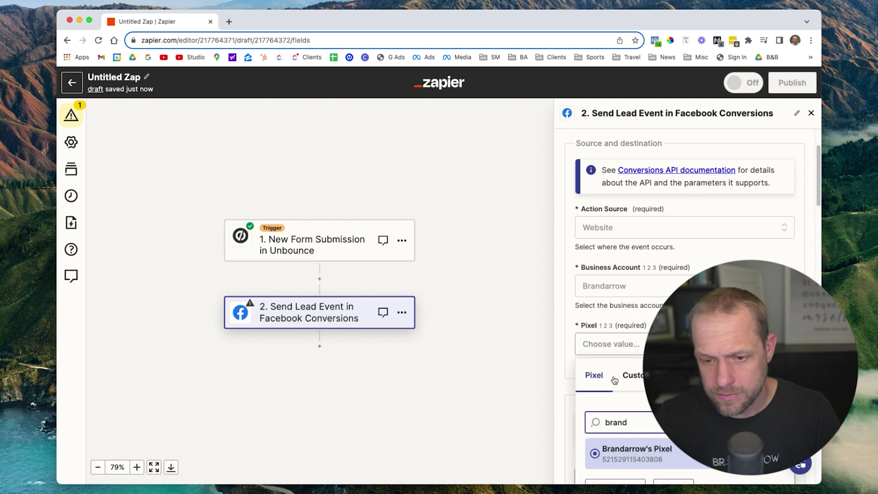
{"action": "left_click", "coordinate": [629, 456]}
{"action": "scroll", "coordinate": [631, 366], "scroll_direction": "down", "scroll_amount": 5}
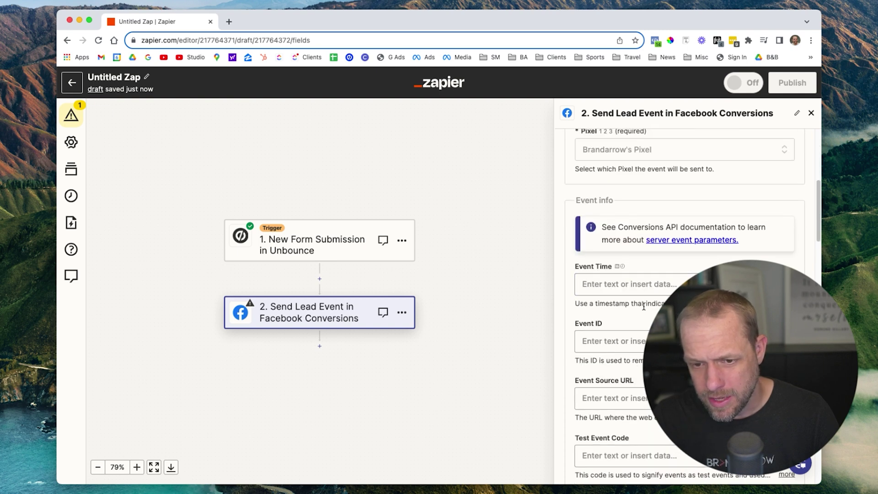
{"action": "scroll", "coordinate": [684, 301], "scroll_direction": "down", "scroll_amount": 10}
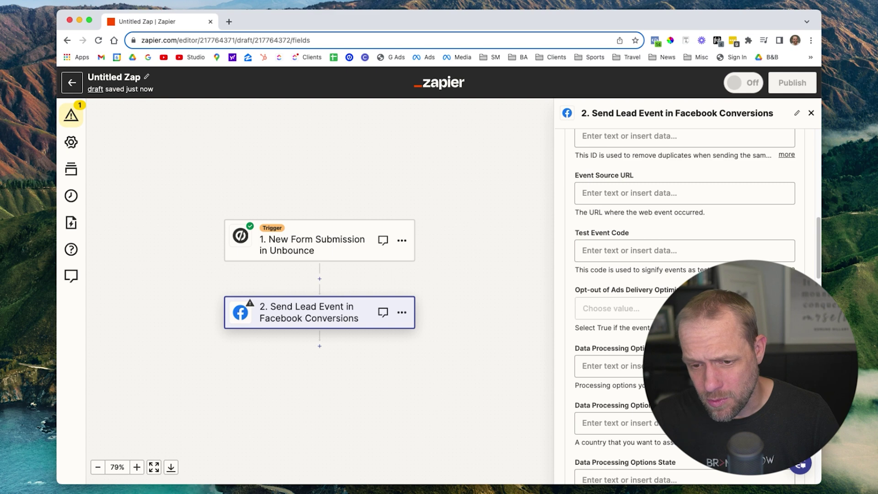
{"action": "scroll", "coordinate": [636, 365], "scroll_direction": "up", "scroll_amount": 10}
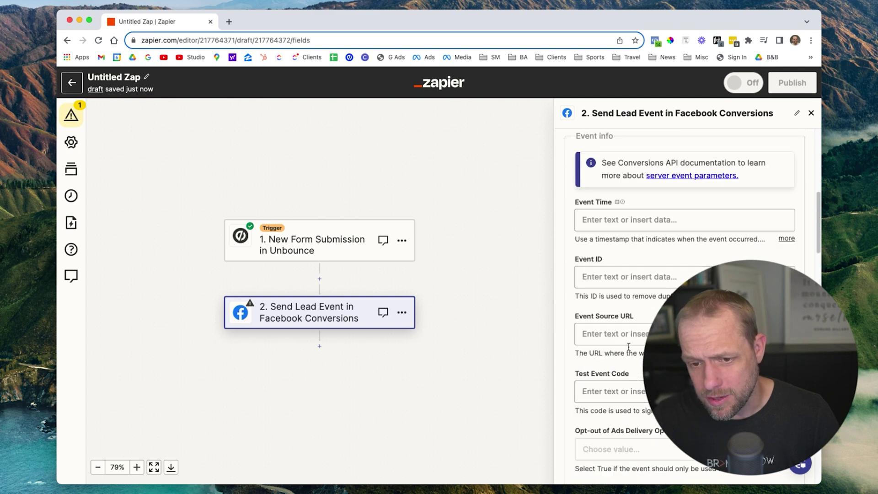
{"action": "scroll", "coordinate": [628, 339], "scroll_direction": "up", "scroll_amount": 1}
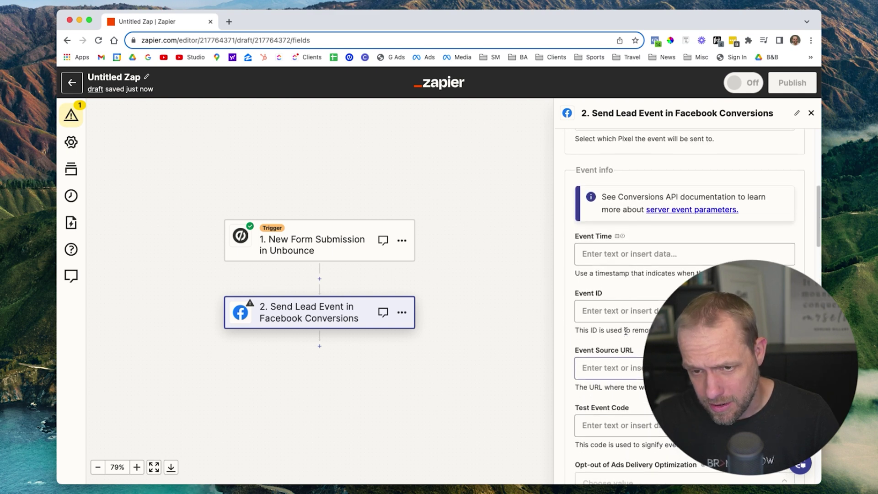
{"action": "left_click", "coordinate": [634, 255]}
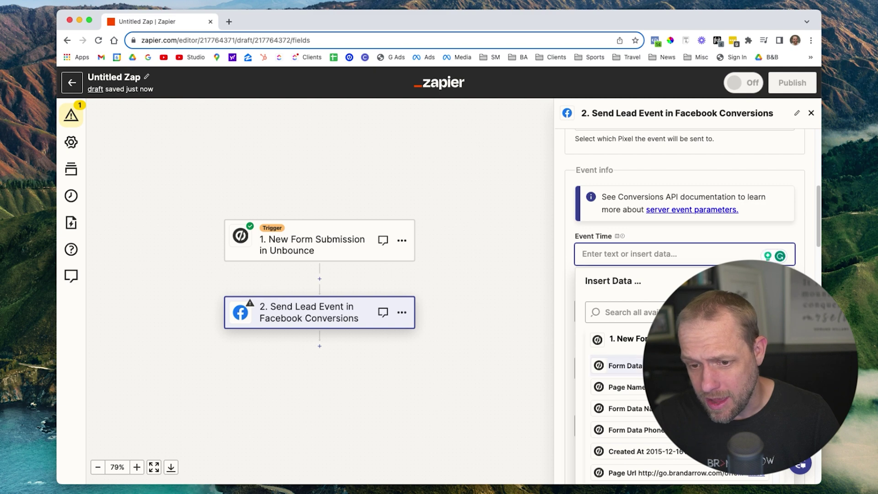
{"action": "scroll", "coordinate": [631, 389], "scroll_direction": "down", "scroll_amount": 1}
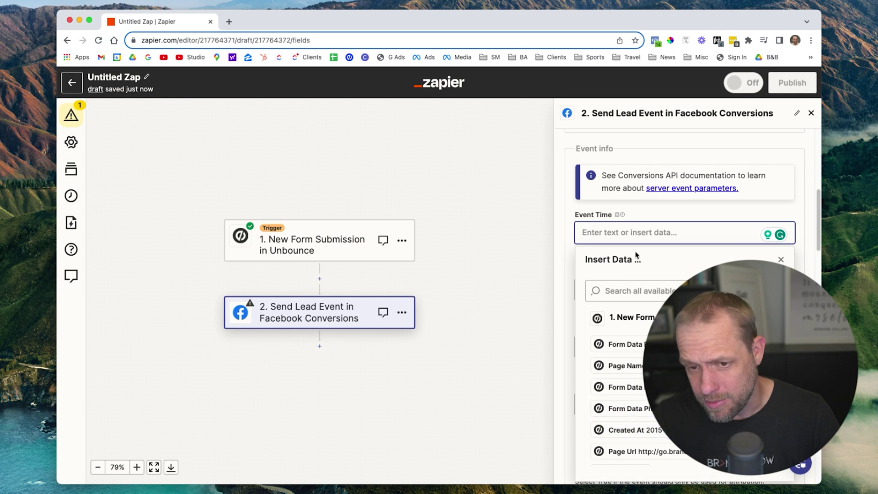
{"action": "left_click", "coordinate": [575, 251]}
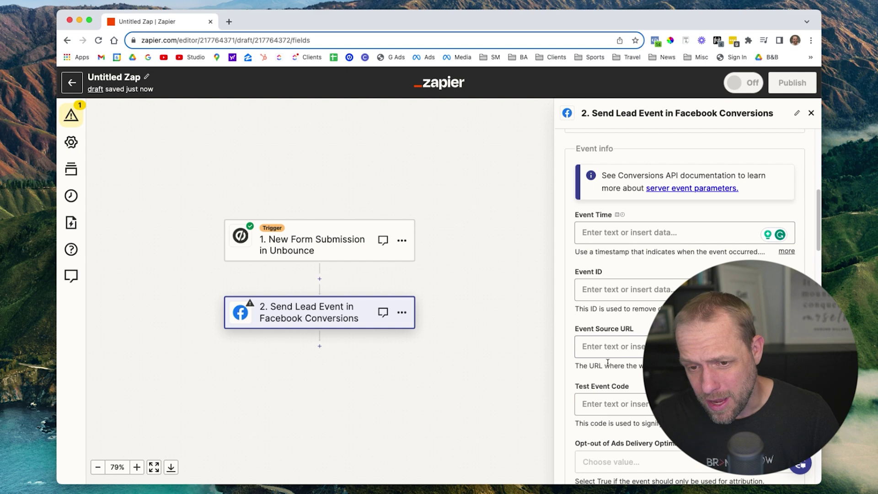
{"action": "scroll", "coordinate": [608, 362], "scroll_direction": "down", "scroll_amount": 3}
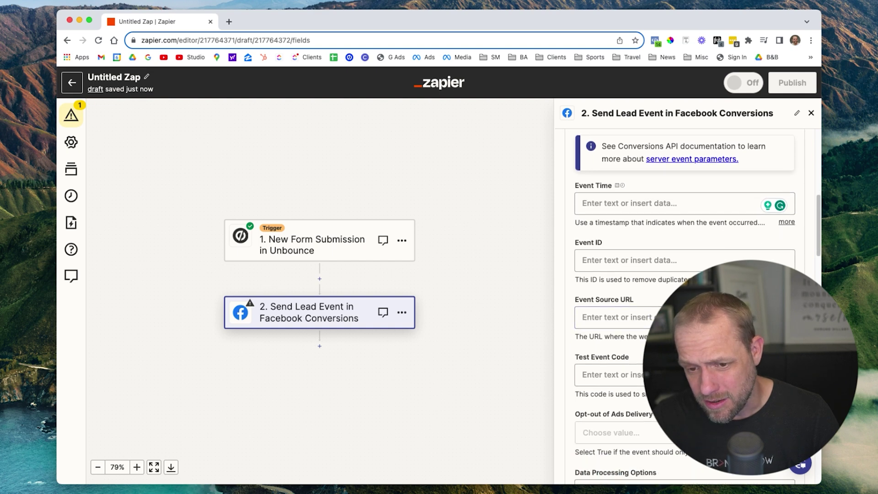
{"action": "scroll", "coordinate": [638, 325], "scroll_direction": "down", "scroll_amount": 5}
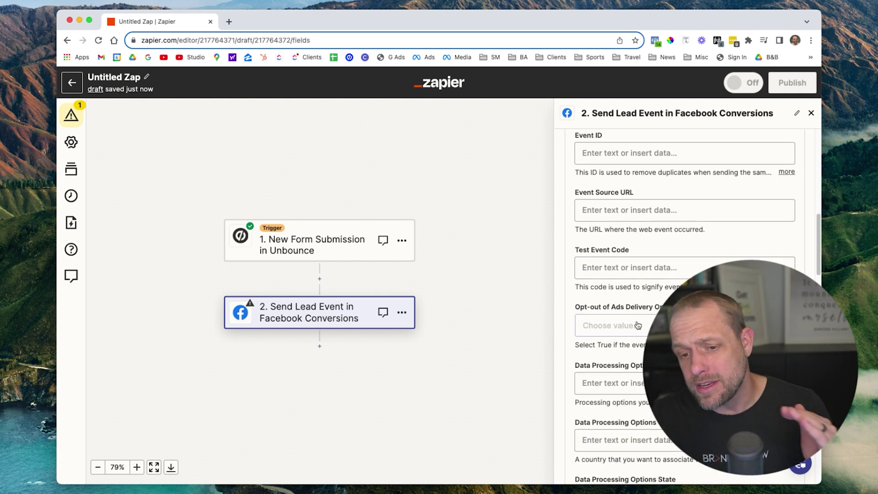
{"action": "scroll", "coordinate": [638, 325], "scroll_direction": "down", "scroll_amount": 8}
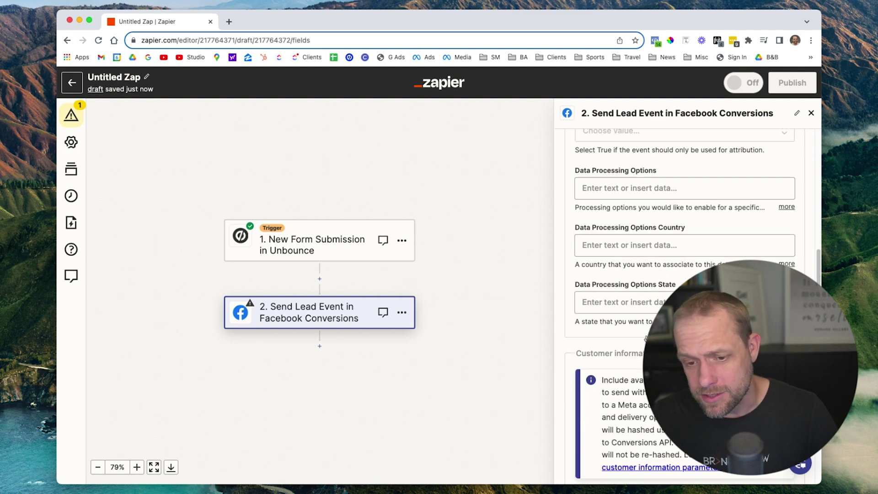
{"action": "scroll", "coordinate": [638, 325], "scroll_direction": "down", "scroll_amount": 6}
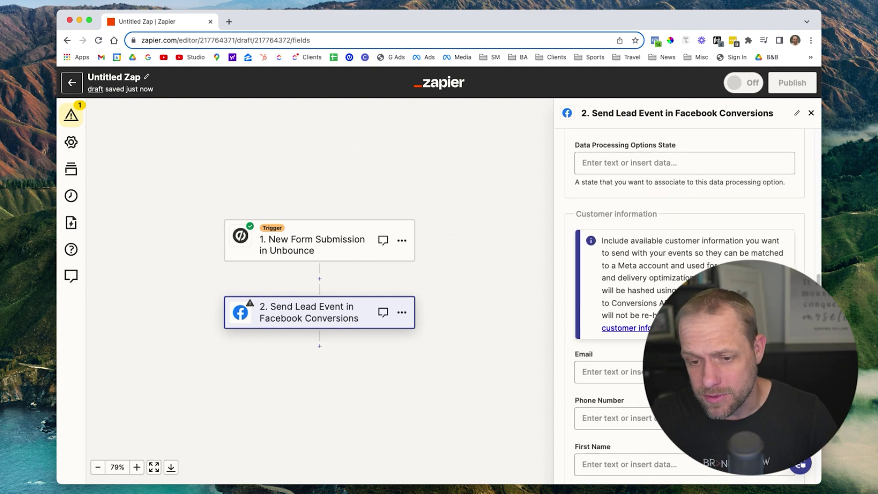
{"action": "scroll", "coordinate": [631, 320], "scroll_direction": "down", "scroll_amount": 4}
Step: Map the Unbounce form's email data into the Email field
{"action": "left_click", "coordinate": [626, 277]}
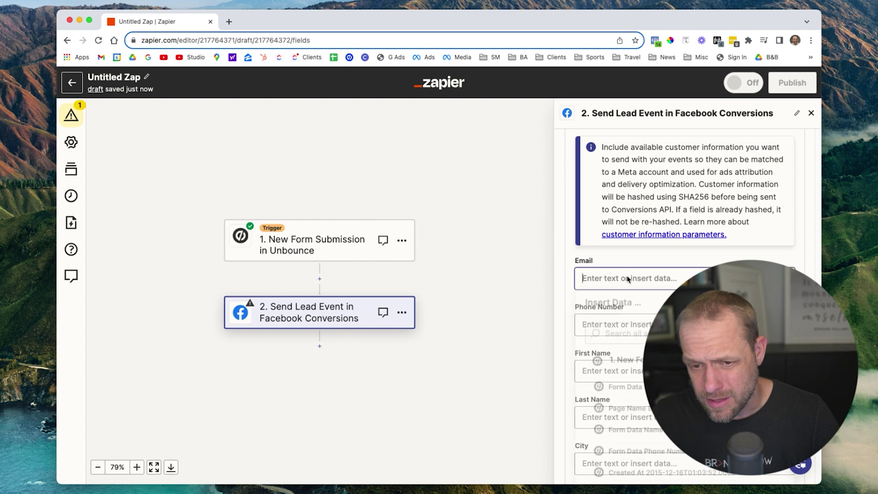
{"action": "type", "text": "email"}
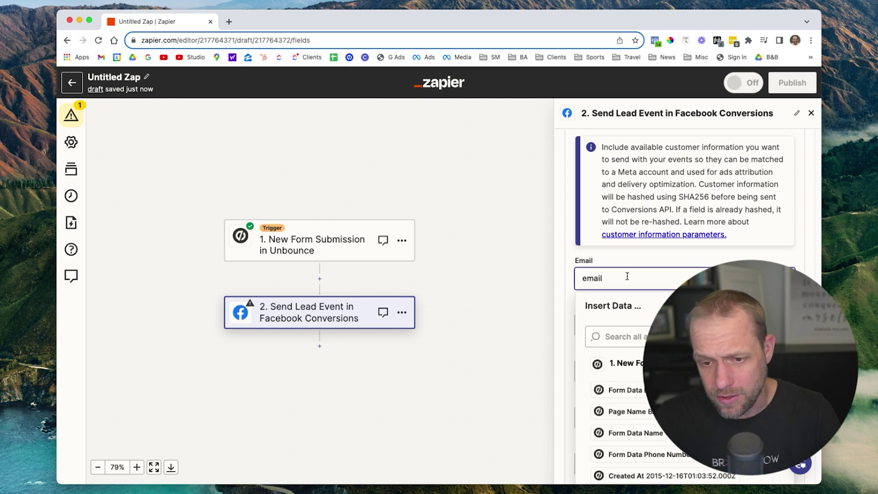
{"action": "key", "text": "Down"}
{"action": "left_click", "coordinate": [641, 389]}
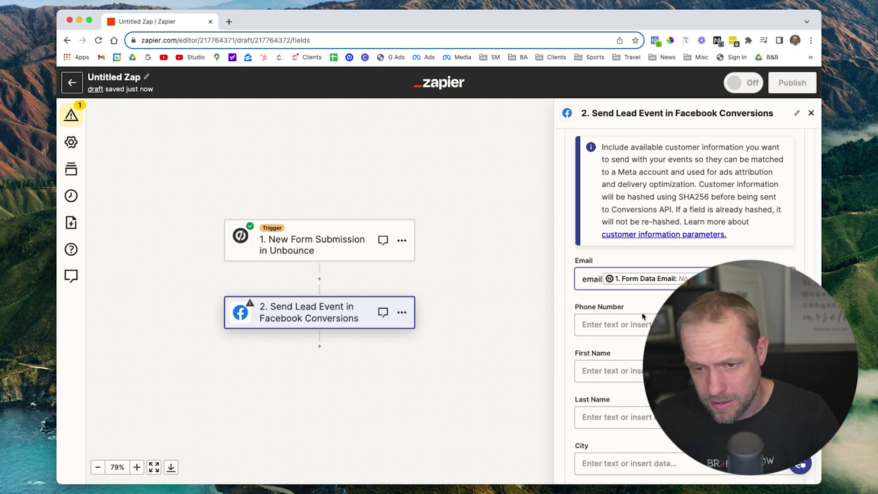
Step: Leave the Phone Number field empty by clearing its partial text
{"action": "left_click", "coordinate": [622, 327]}
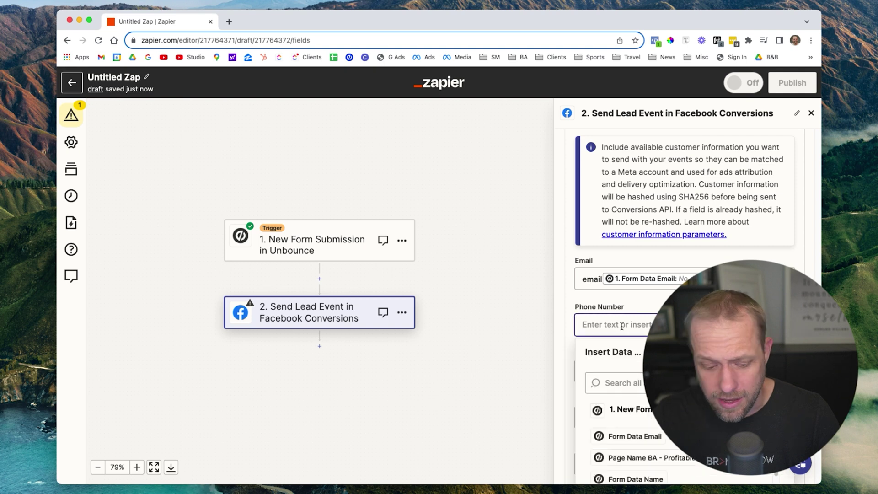
{"action": "type", "text": "phone"}
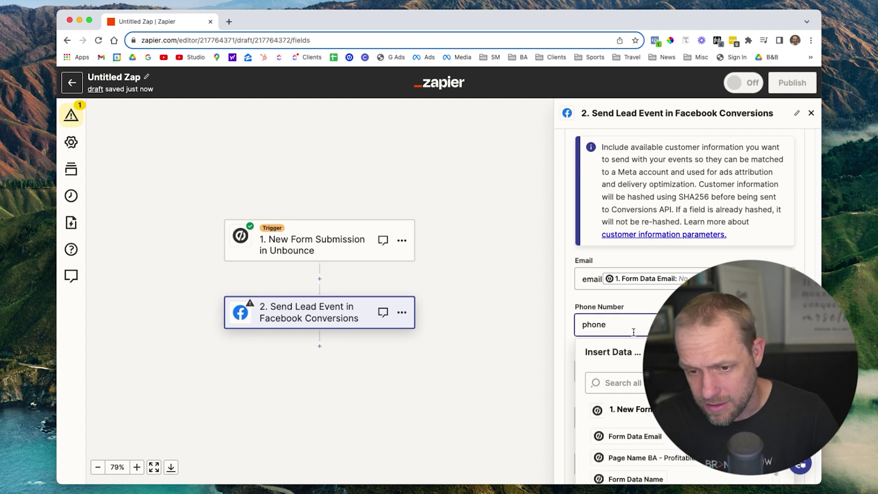
{"action": "key", "text": "super+a"}
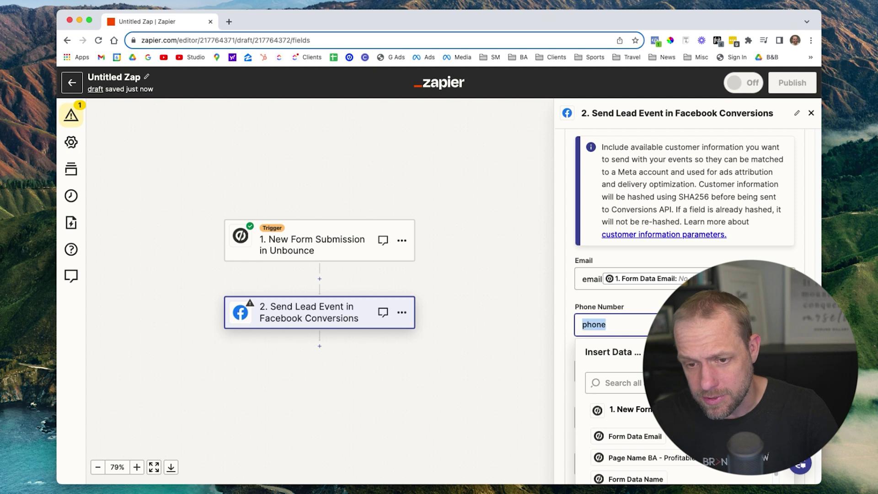
{"action": "key", "text": "BackSpace"}
{"action": "left_click", "coordinate": [633, 296]}
{"action": "scroll", "coordinate": [610, 275], "scroll_direction": "down", "scroll_amount": 3}
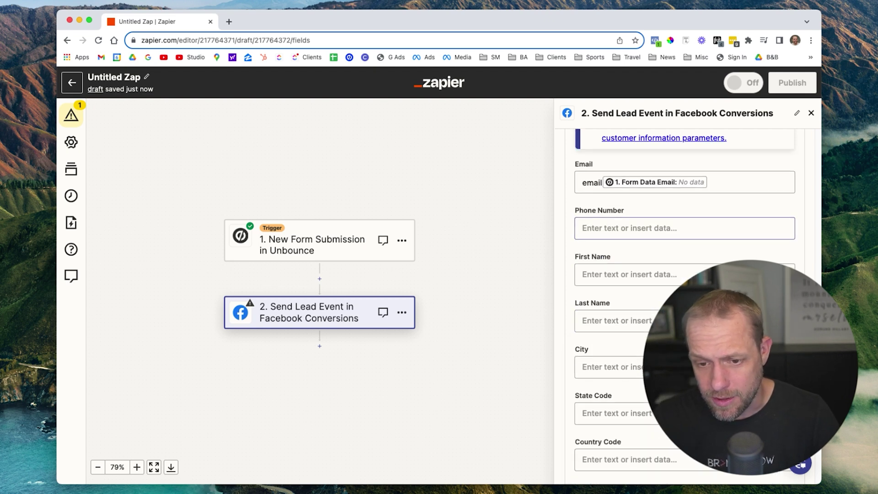
Step: Map Form Data Name into First Name, removing the stray word 'first'
{"action": "left_click", "coordinate": [609, 275]}
{"action": "type", "text": "first"}
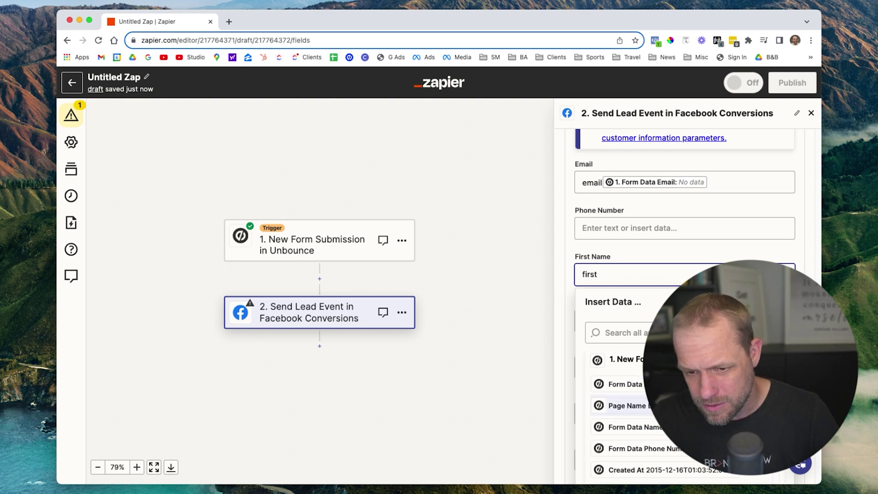
{"action": "scroll", "coordinate": [663, 430], "scroll_direction": "down", "scroll_amount": 1}
{"action": "scroll", "coordinate": [624, 412], "scroll_direction": "up", "scroll_amount": 1}
{"action": "left_click", "coordinate": [624, 388]}
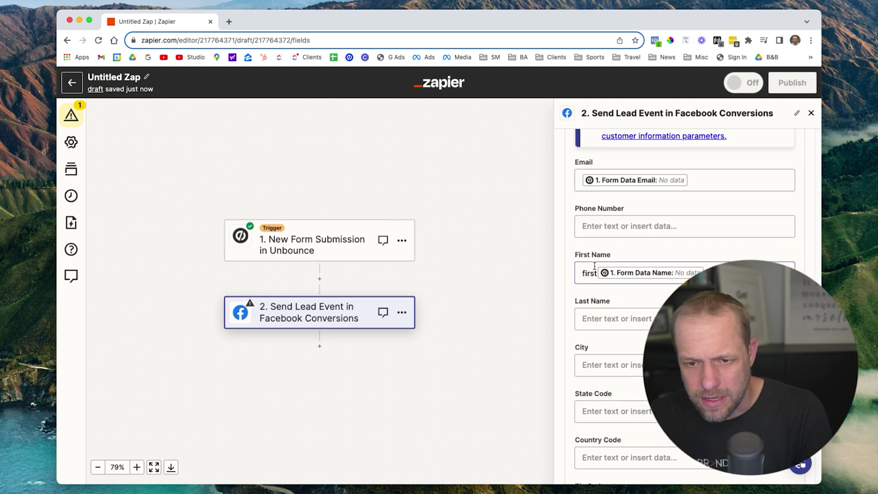
{"action": "double_click", "coordinate": [596, 272]}
{"action": "key", "text": "BackSpace"}
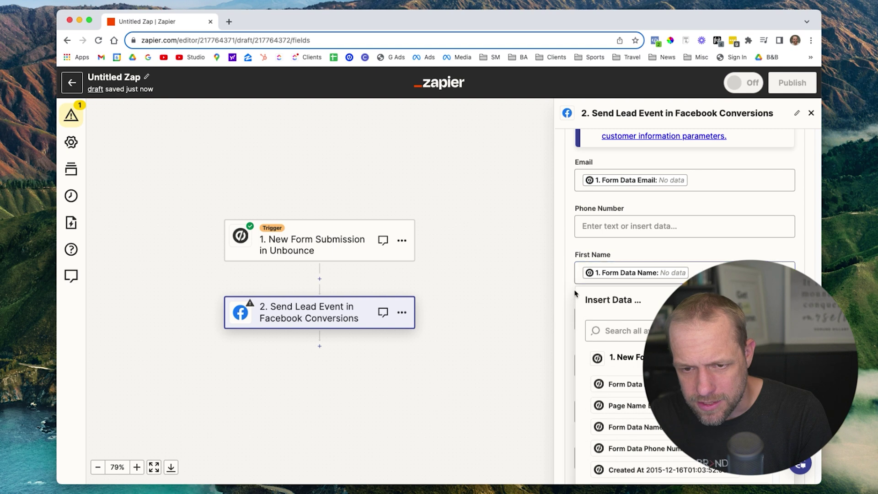
{"action": "left_click", "coordinate": [563, 323]}
Step: Save the mapped action fields and continue to the test stage
{"action": "scroll", "coordinate": [637, 309], "scroll_direction": "down", "scroll_amount": 3}
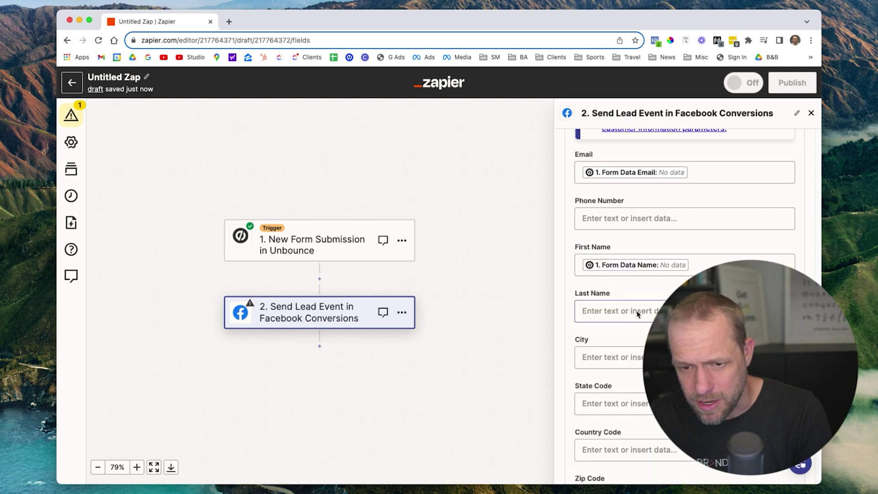
{"action": "scroll", "coordinate": [636, 310], "scroll_direction": "down", "scroll_amount": 2}
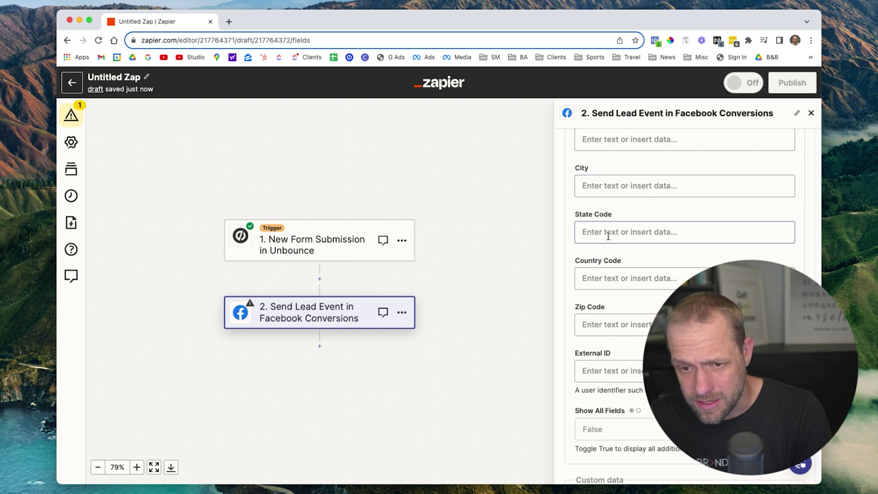
{"action": "scroll", "coordinate": [622, 328], "scroll_direction": "down", "scroll_amount": 2}
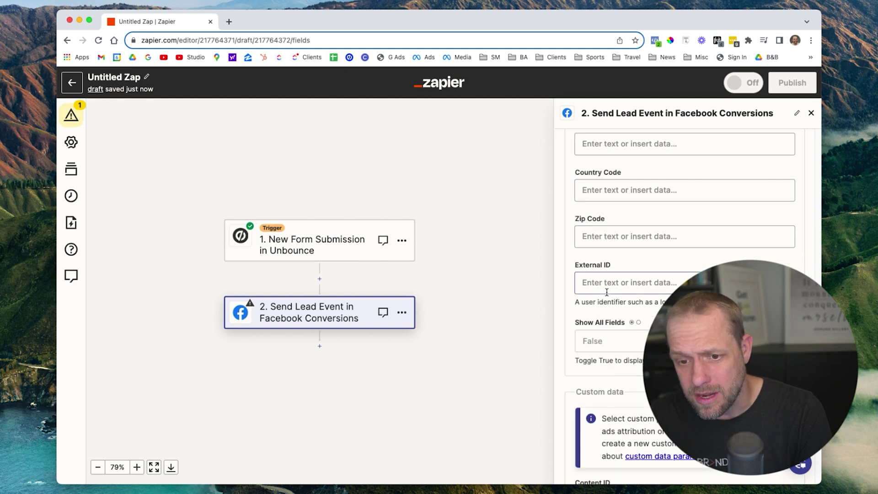
{"action": "scroll", "coordinate": [686, 256], "scroll_direction": "down", "scroll_amount": 8}
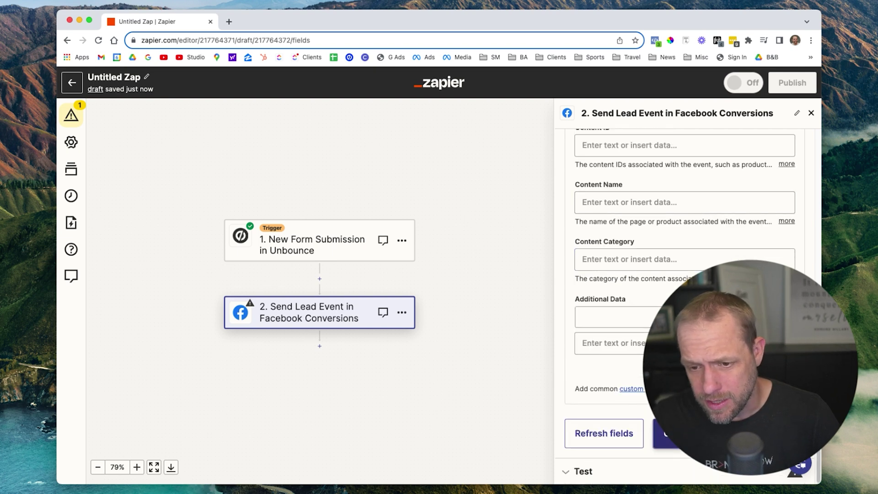
{"action": "left_click", "coordinate": [672, 433]}
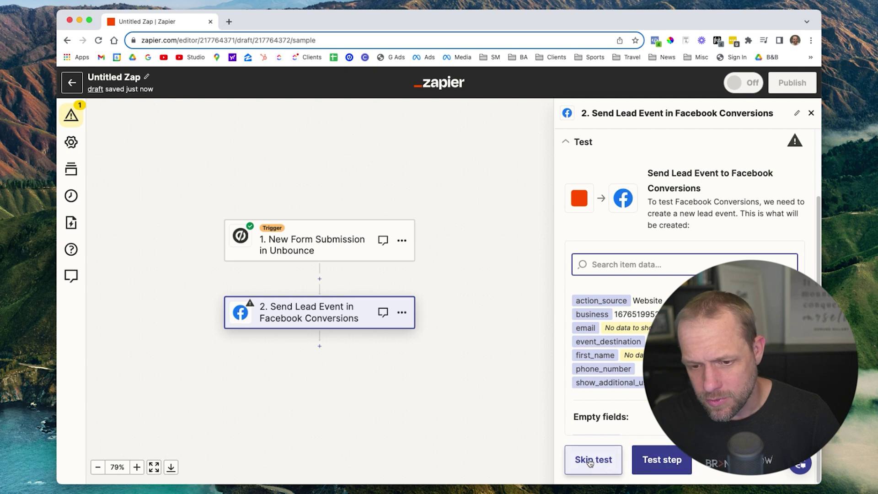
Step: Skip testing the Facebook Conversions action and confirm the skip
{"action": "left_click", "coordinate": [591, 462]}
{"action": "left_click", "coordinate": [475, 298]}
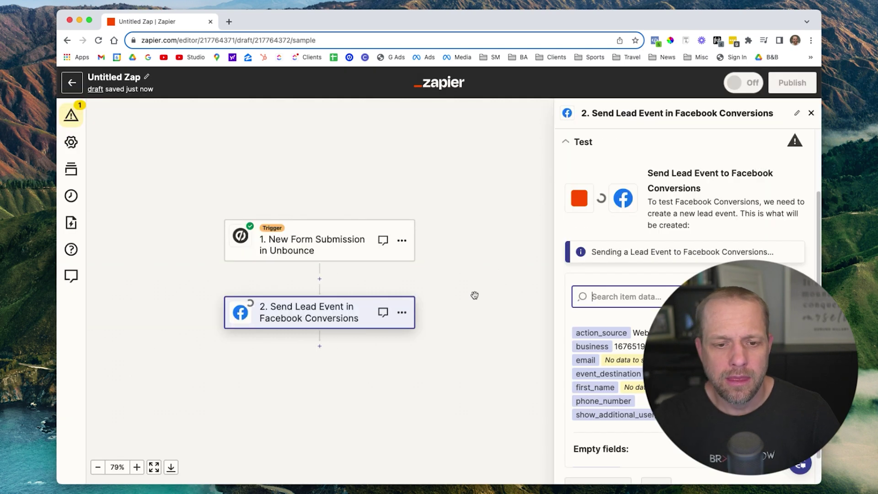